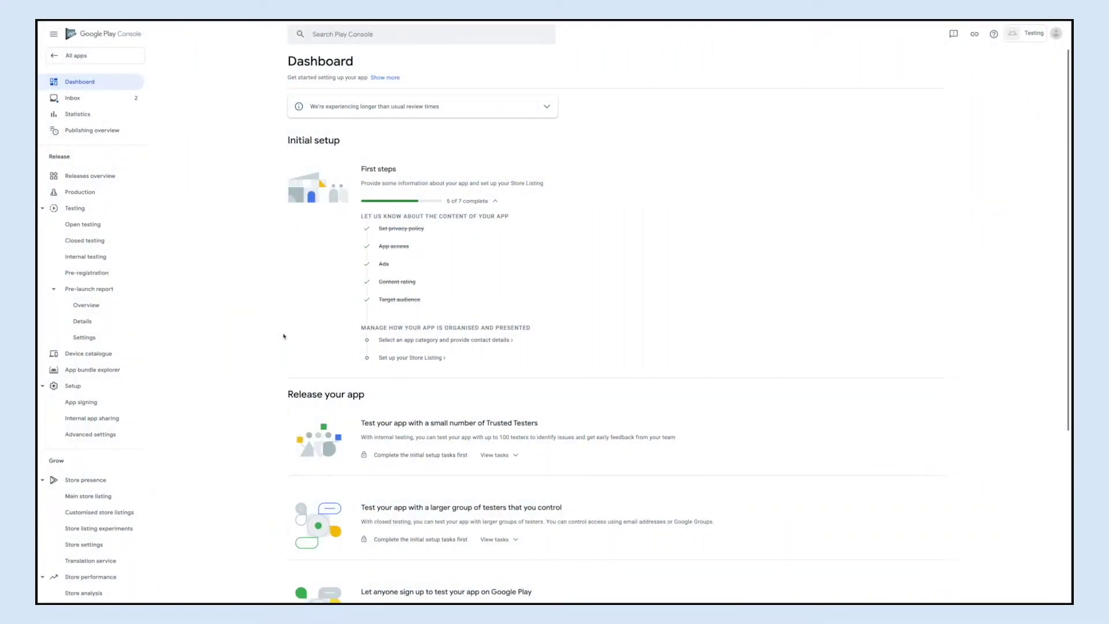
{"action": "scroll", "coordinate": [283, 337], "scroll_direction": "down", "scroll_amount": 1}
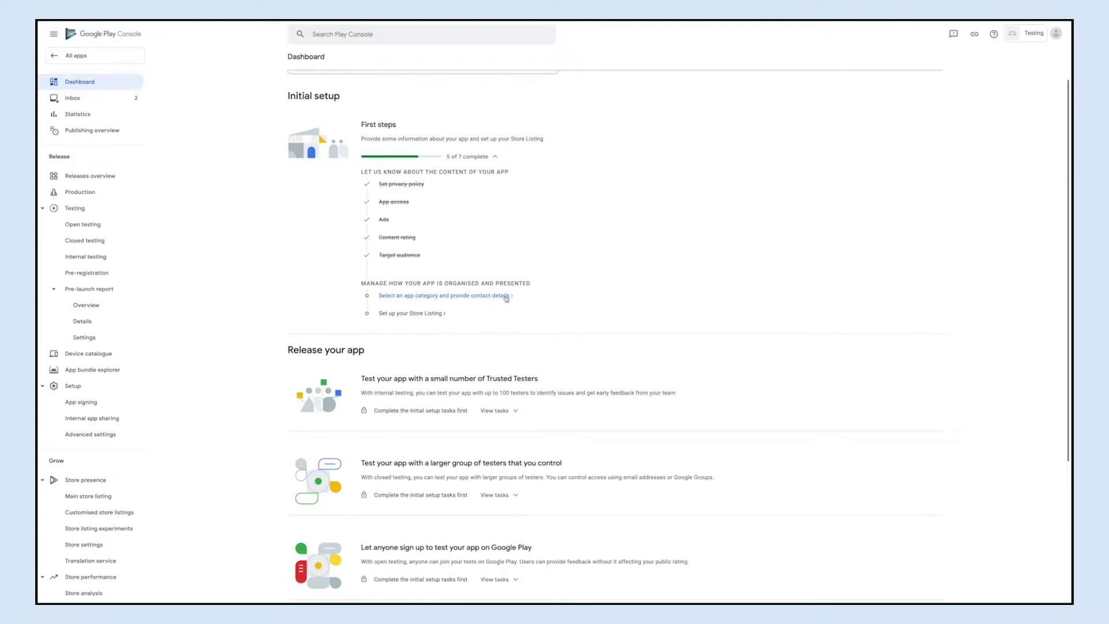
In the app category and contact settings, set the type to App and the category to Communication
{"action": "left_click", "coordinate": [507, 297]}
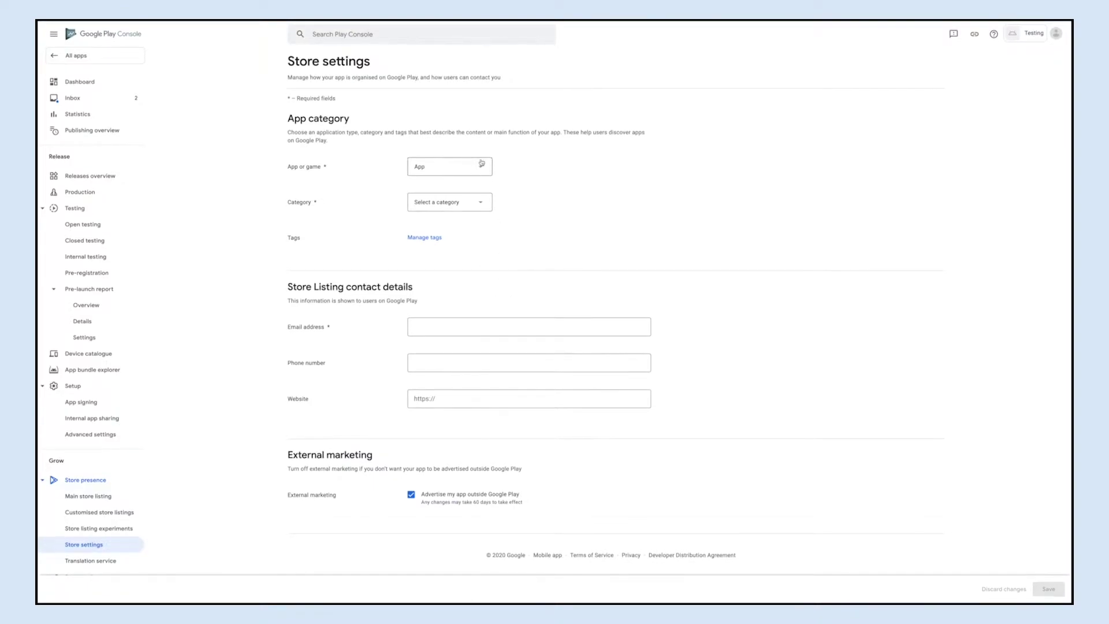
{"action": "left_click", "coordinate": [481, 165]}
{"action": "left_click", "coordinate": [473, 170]}
{"action": "left_click", "coordinate": [483, 203]}
{"action": "left_click", "coordinate": [436, 282]}
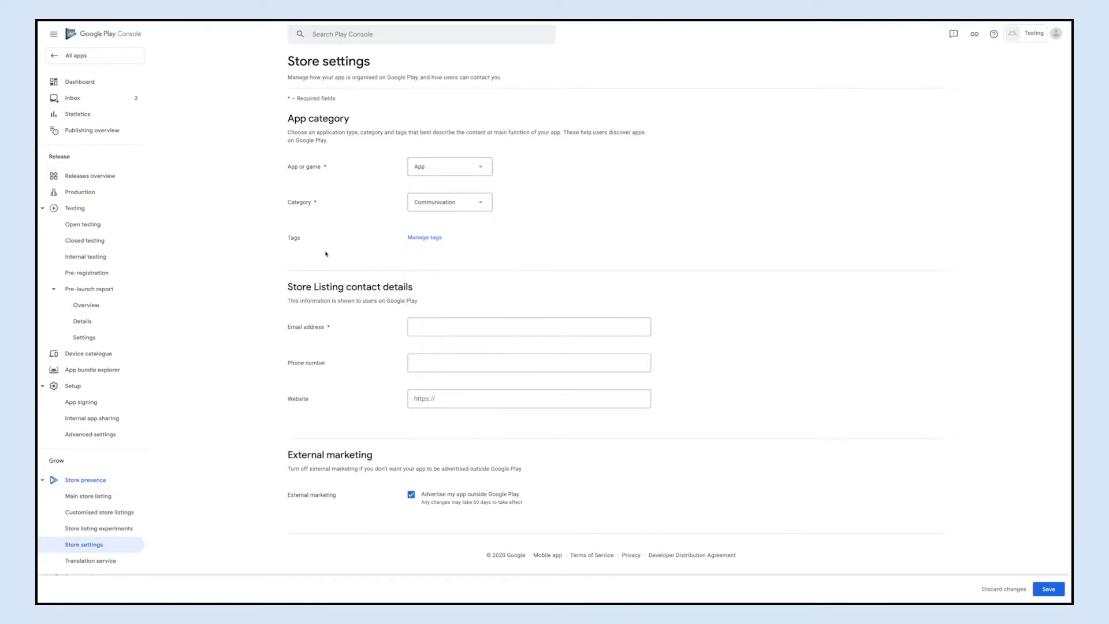
Add the Activity tracker, Air travel and Art & design tags and apply them
{"action": "left_click", "coordinate": [418, 238]}
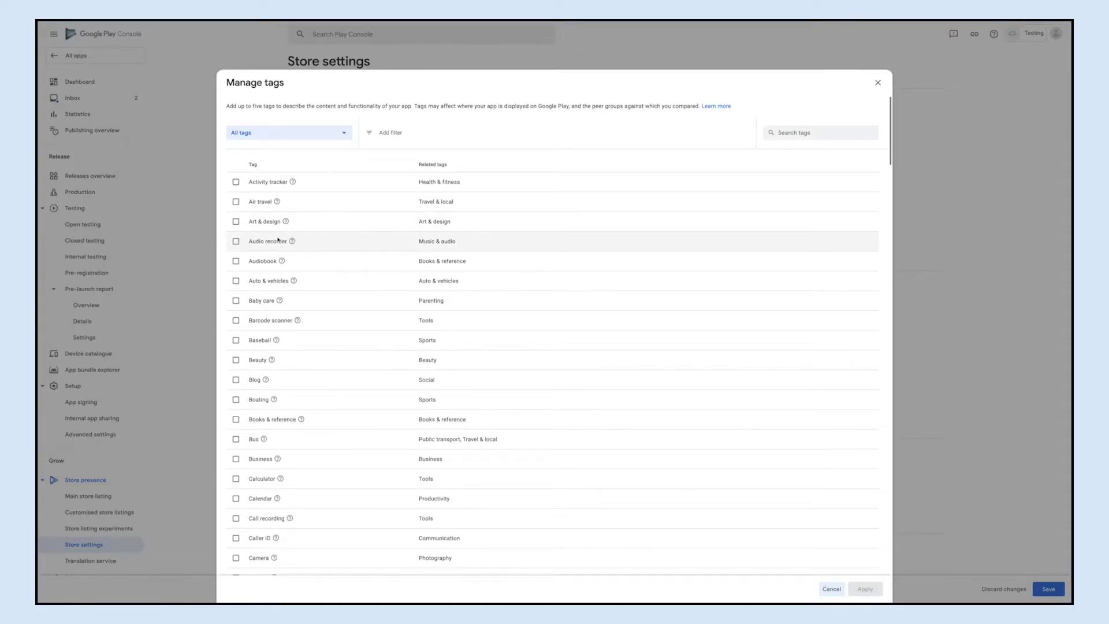
{"action": "left_click", "coordinate": [236, 183]}
{"action": "left_click", "coordinate": [236, 201]}
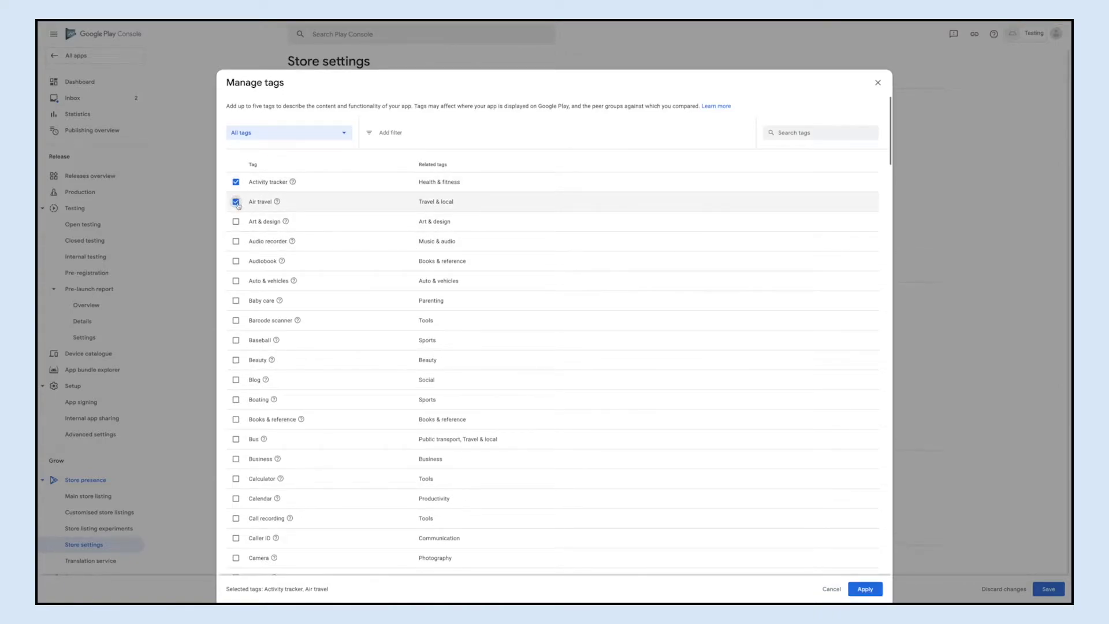
{"action": "left_click", "coordinate": [235, 221]}
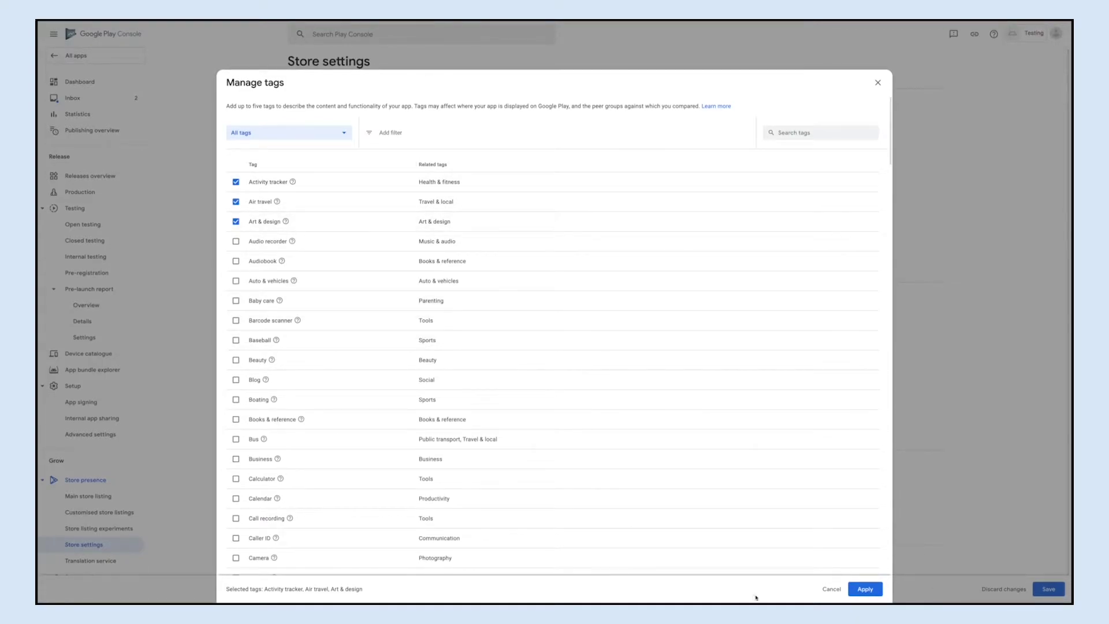
{"action": "left_click", "coordinate": [866, 590]}
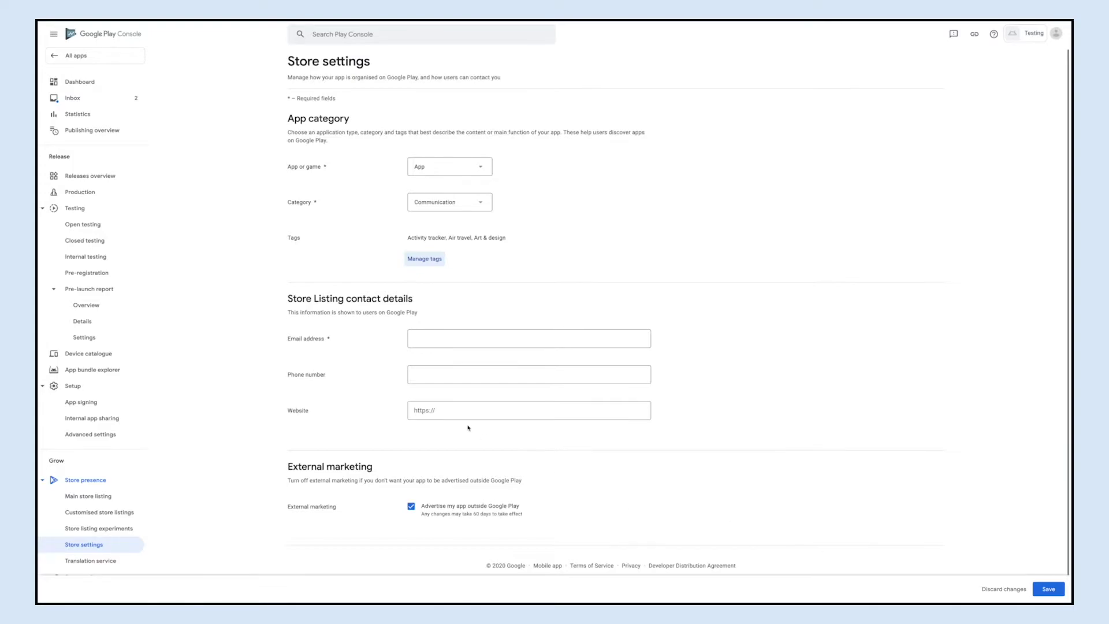
Paste the contact email address and fill in the phone number
{"action": "left_click", "coordinate": [454, 337]}
{"action": "key", "text": "ctrl+v"}
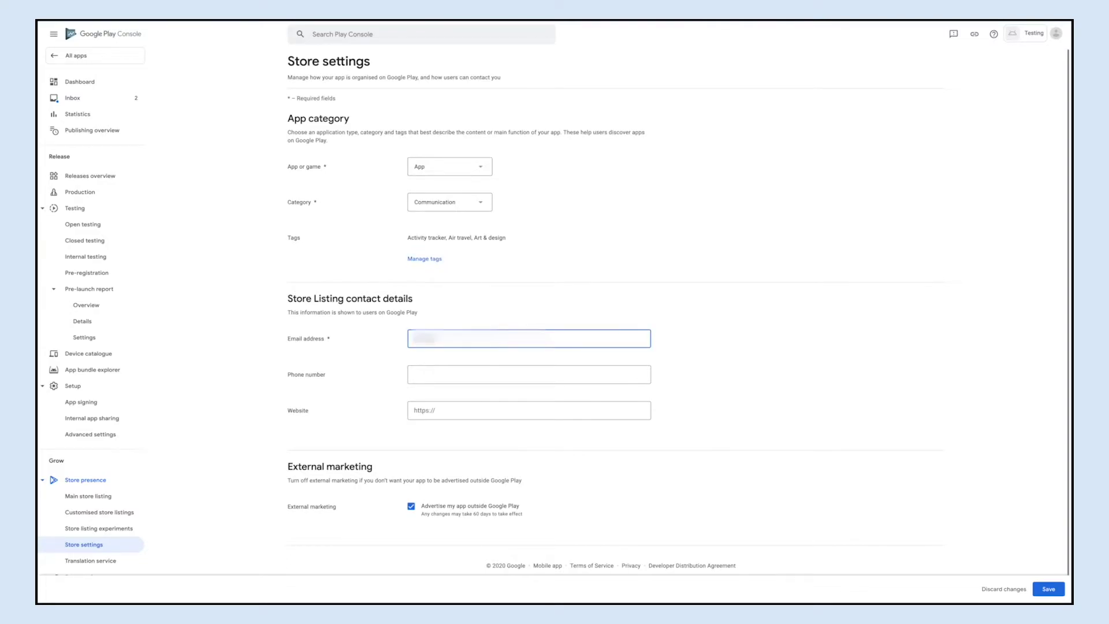
{"action": "left_click", "coordinate": [419, 377]}
{"action": "type", "text": "234"}
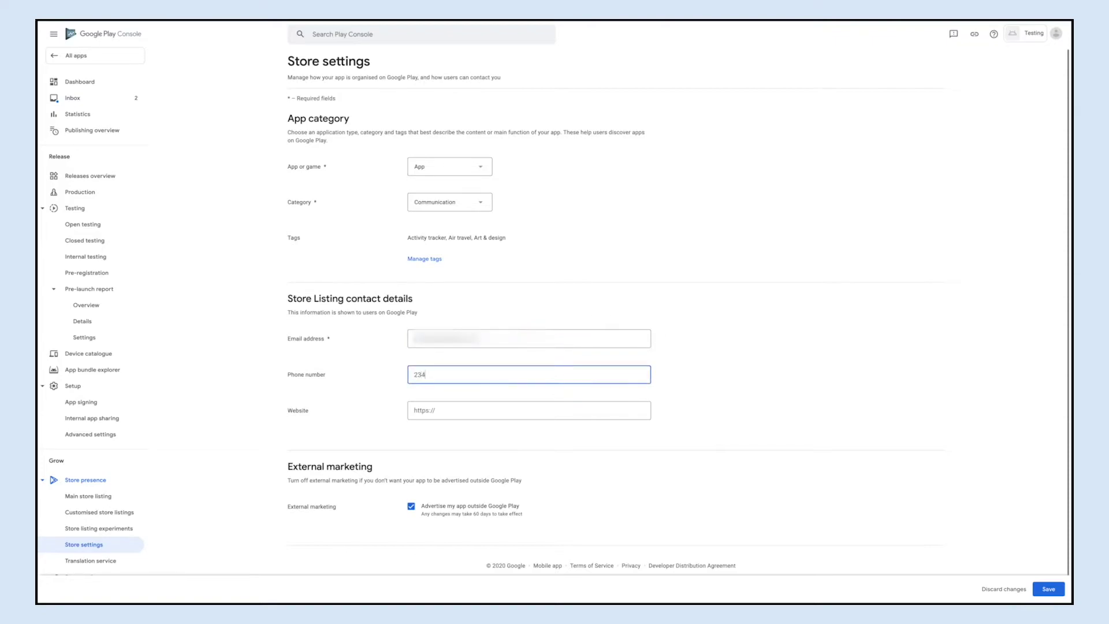
{"action": "type", "text": "56789"}
{"action": "left_click", "coordinate": [454, 406]}
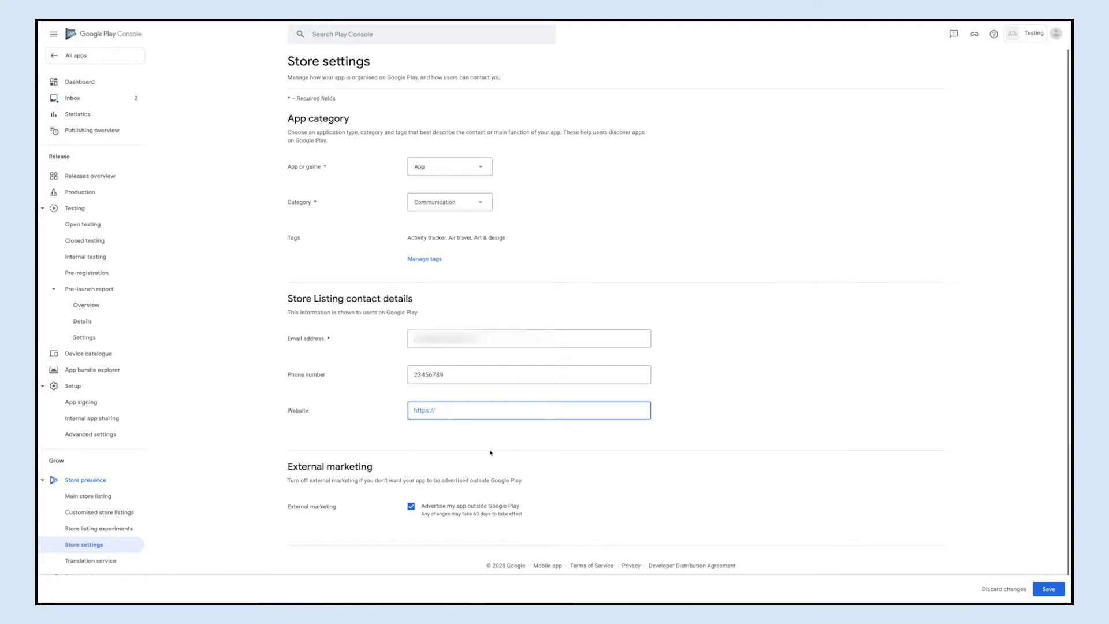
{"action": "scroll", "coordinate": [490, 452], "scroll_direction": "down", "scroll_amount": 1}
Keep external marketing enabled and save the store settings
{"action": "left_click", "coordinate": [373, 536]}
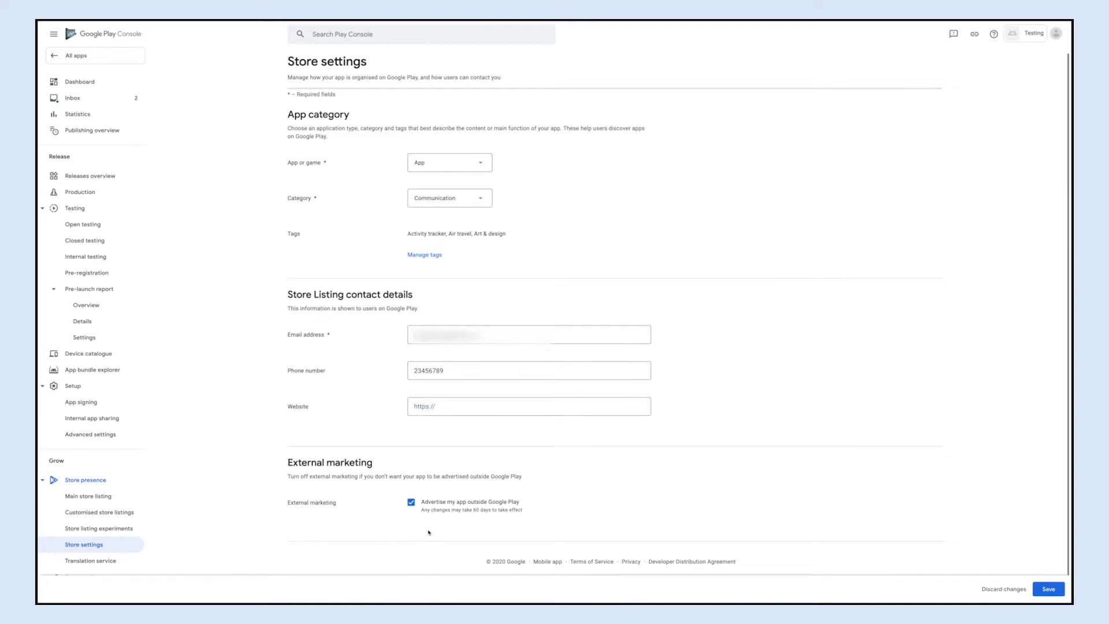
{"action": "left_click", "coordinate": [411, 502]}
{"action": "left_click", "coordinate": [1063, 592]}
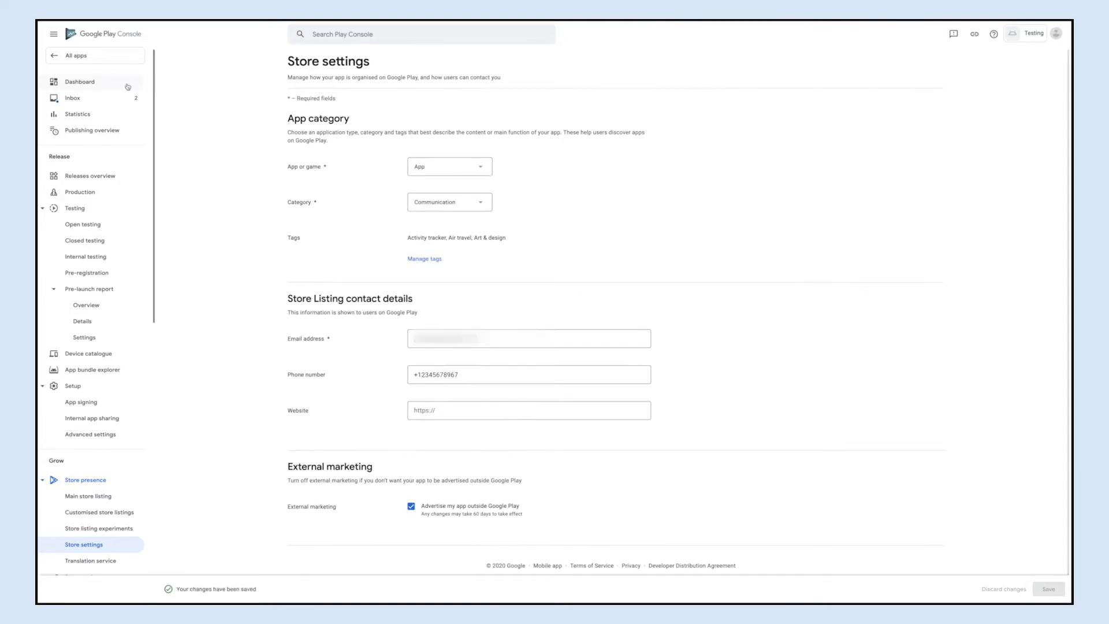
Go back to the Dashboard and start the 'Set up your Store Listing' task
{"action": "left_click", "coordinate": [126, 84]}
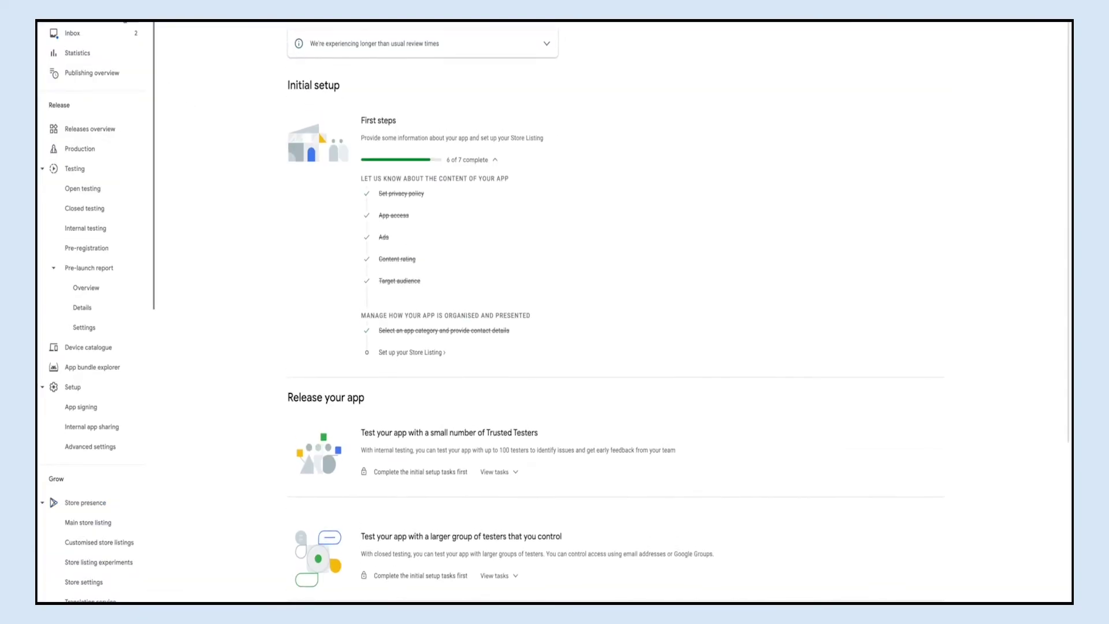
{"action": "left_click", "coordinate": [433, 352]}
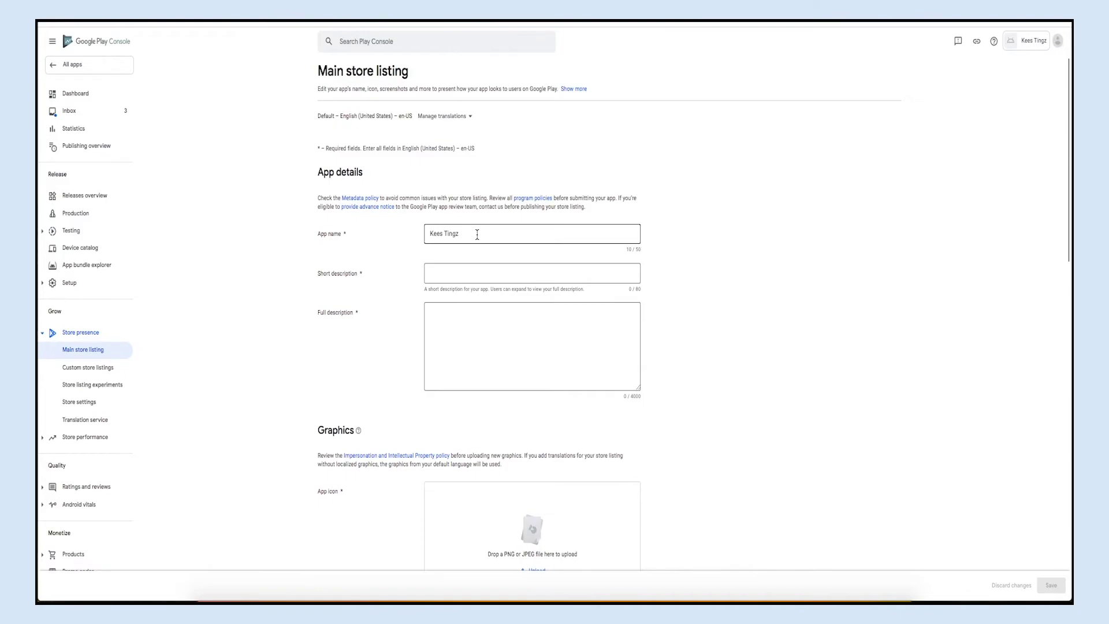
Enter the short description 'Kees Tingz' and paste the full description about bookings and clothing
{"action": "left_click", "coordinate": [471, 275]}
{"action": "type", "text": "Kees Tingz"}
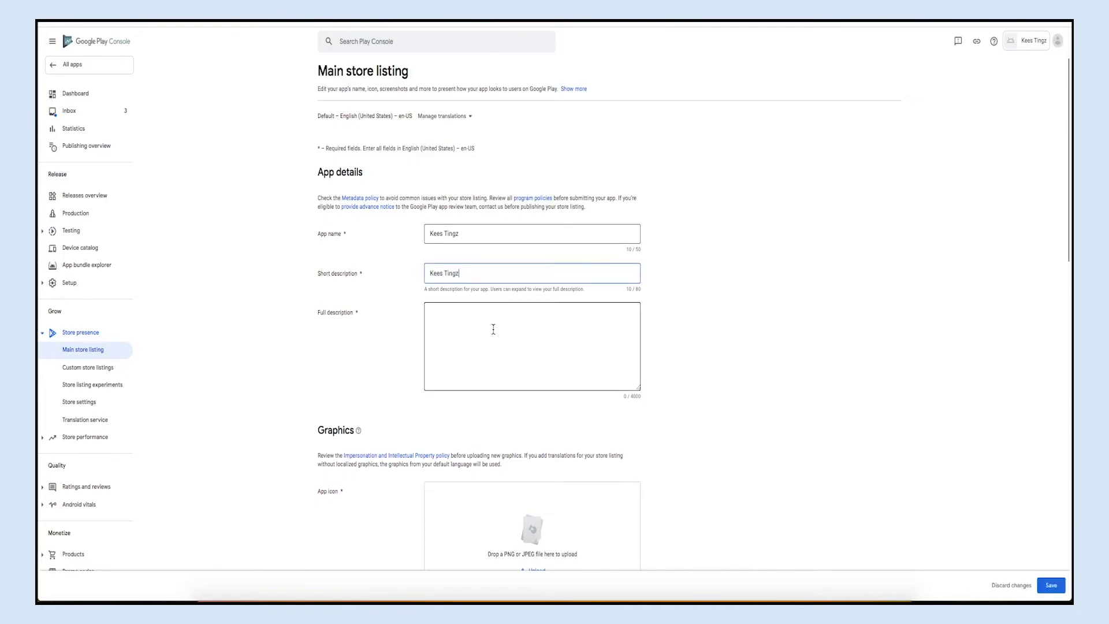
{"action": "left_click", "coordinate": [495, 328]}
{"action": "key", "text": "ctrl+v"}
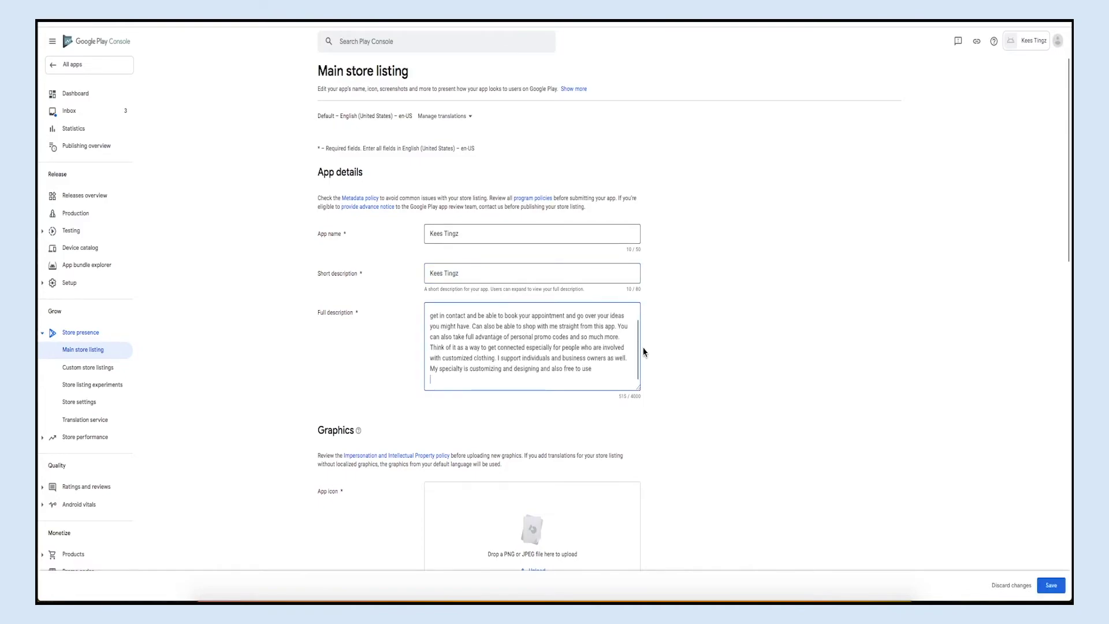
{"action": "scroll", "coordinate": [650, 352], "scroll_direction": "down", "scroll_amount": 1}
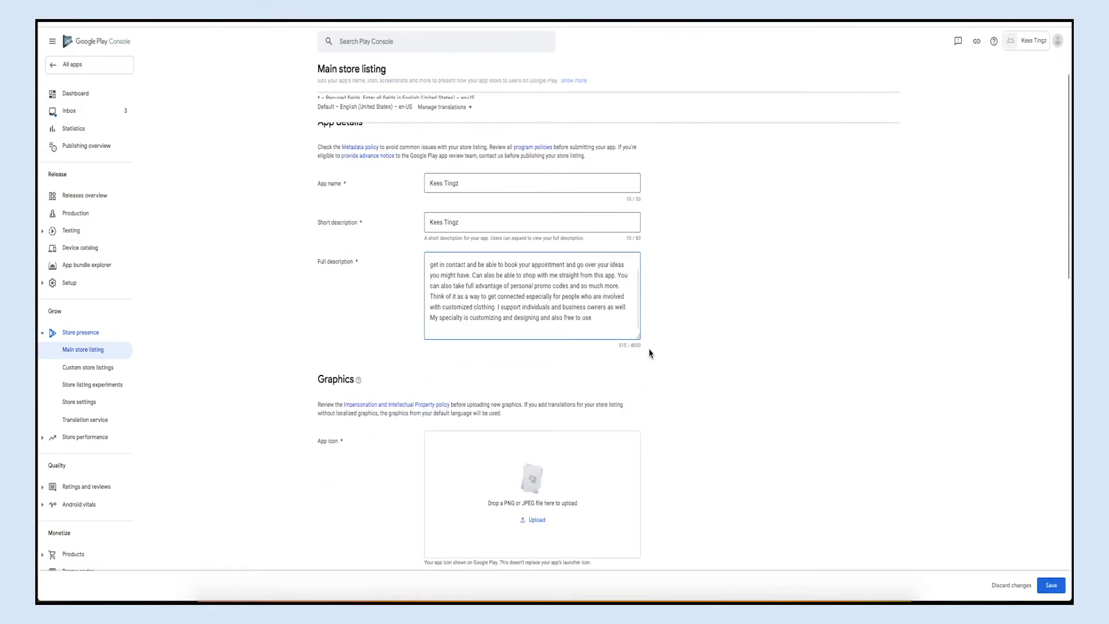
{"action": "scroll", "coordinate": [650, 353], "scroll_direction": "down", "scroll_amount": 2}
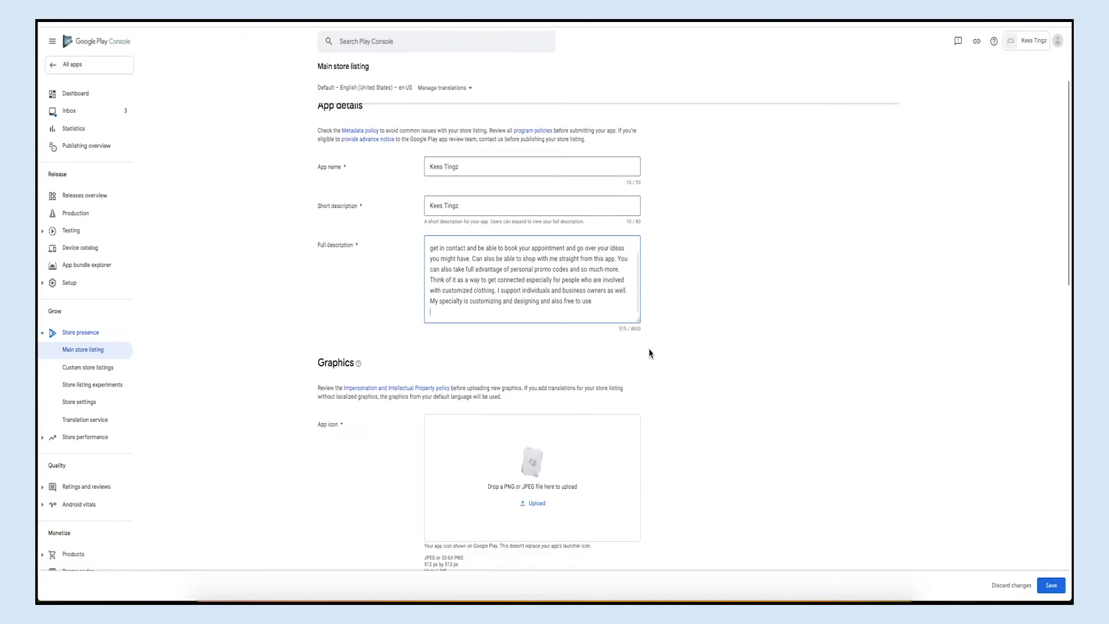
{"action": "scroll", "coordinate": [650, 353], "scroll_direction": "down", "scroll_amount": 1}
{"action": "scroll", "coordinate": [649, 353], "scroll_direction": "down", "scroll_amount": 1}
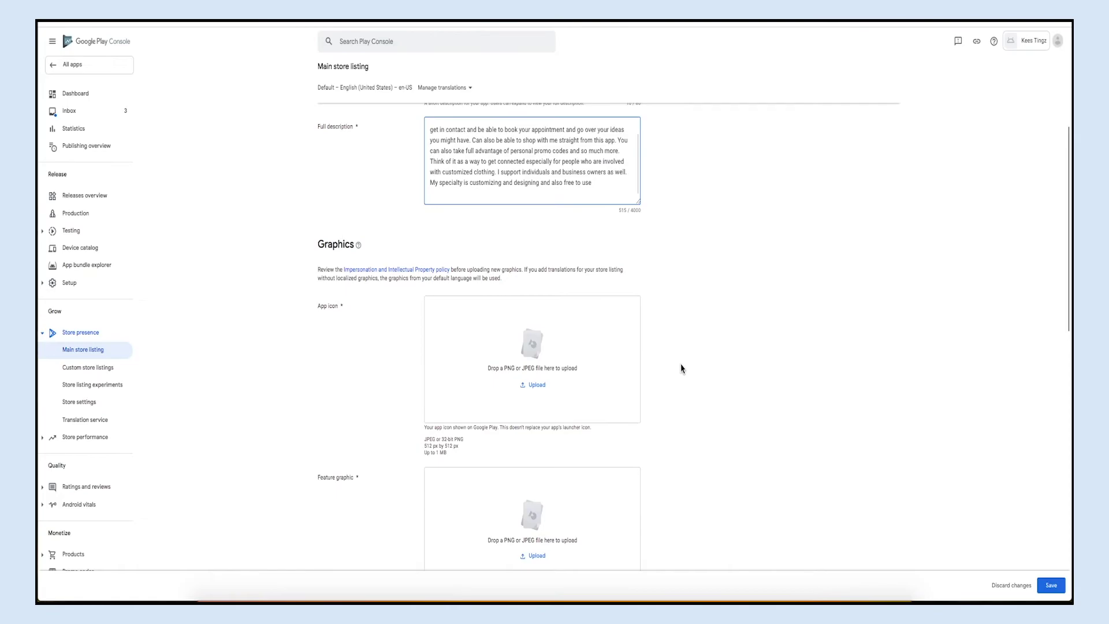
Upload the Kees Tingz logo as app icon and USR_splash png as feature graphic
{"action": "left_click", "coordinate": [535, 387]}
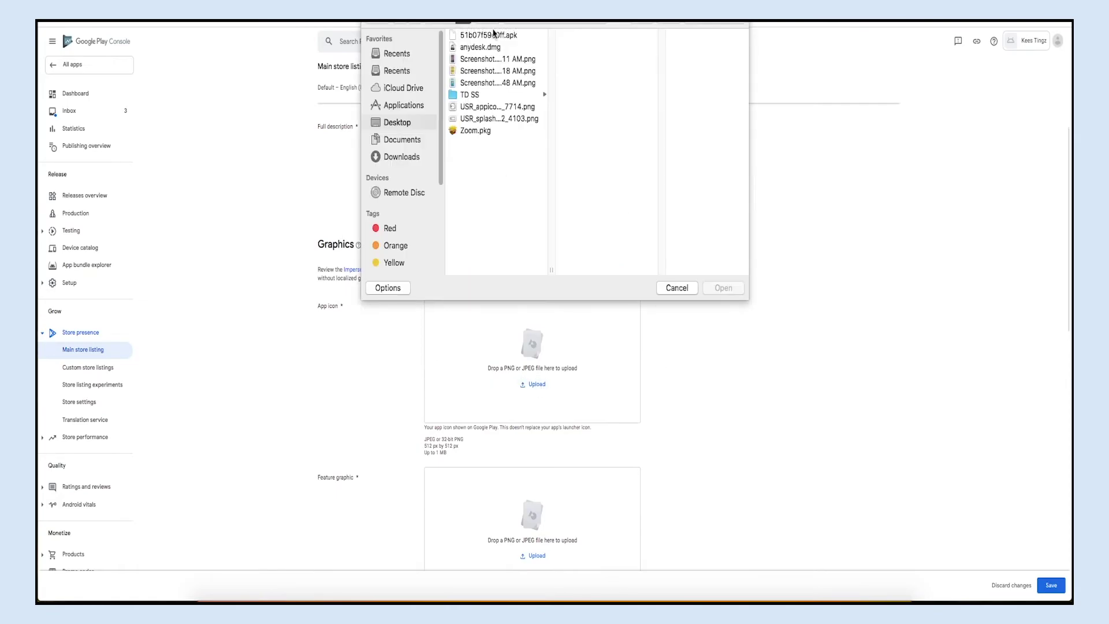
{"action": "double_click", "coordinate": [485, 107]}
{"action": "left_click", "coordinate": [534, 461]}
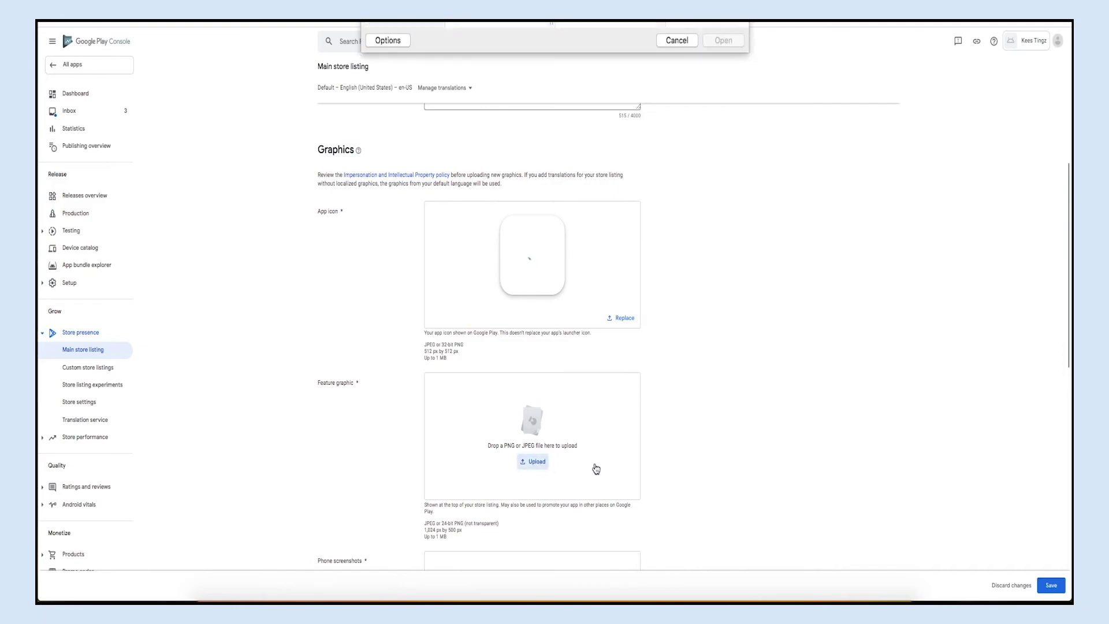
{"action": "left_click", "coordinate": [498, 118]}
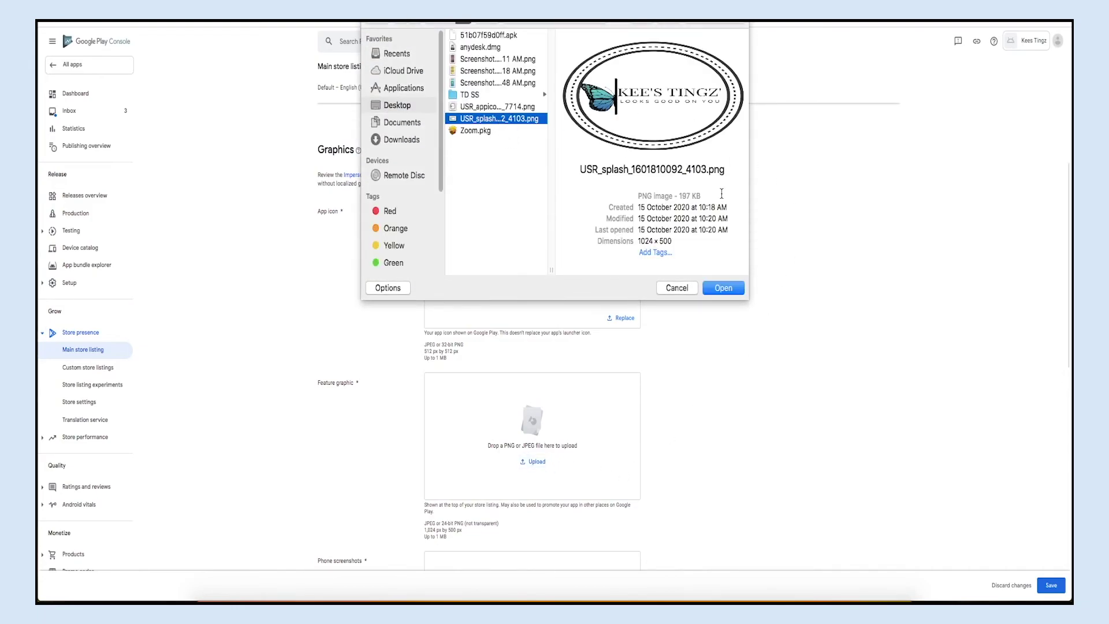
{"action": "left_click", "coordinate": [723, 287]}
{"action": "scroll", "coordinate": [730, 317], "scroll_direction": "down", "scroll_amount": 2}
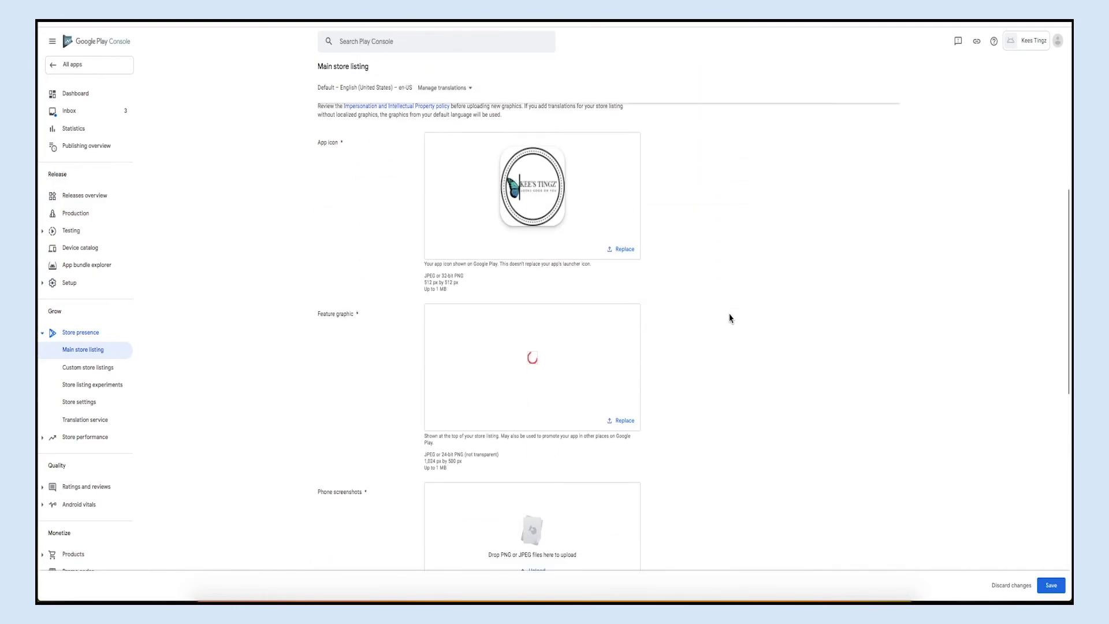
{"action": "scroll", "coordinate": [729, 318], "scroll_direction": "down", "scroll_amount": 2}
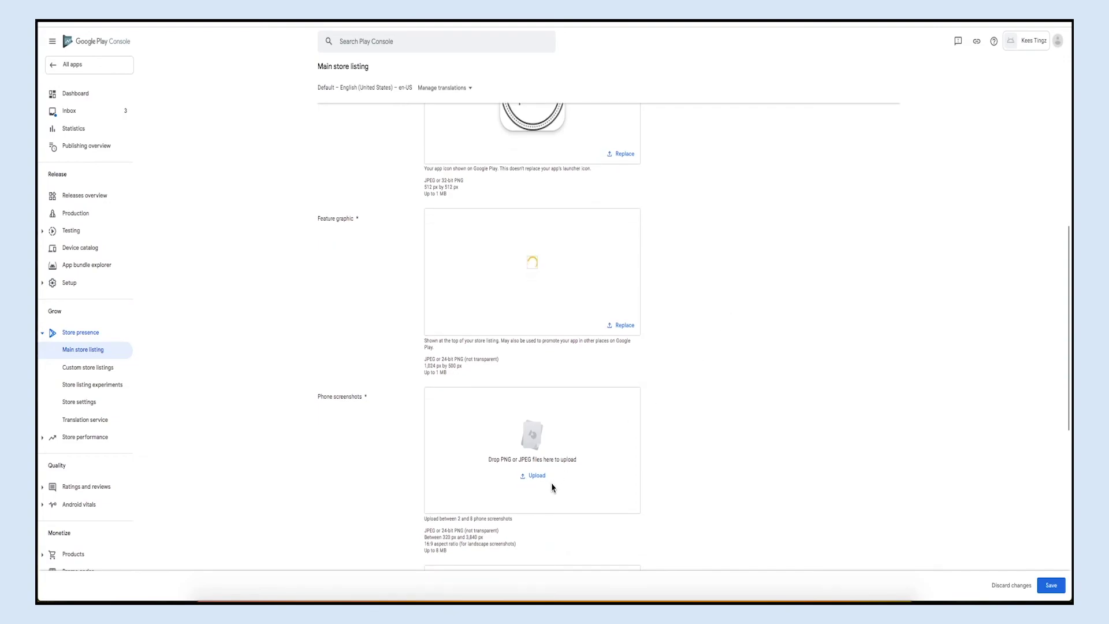
Upload the three screenshot files under Phone screenshots
{"action": "left_click", "coordinate": [532, 477]}
{"action": "left_click", "coordinate": [506, 61]}
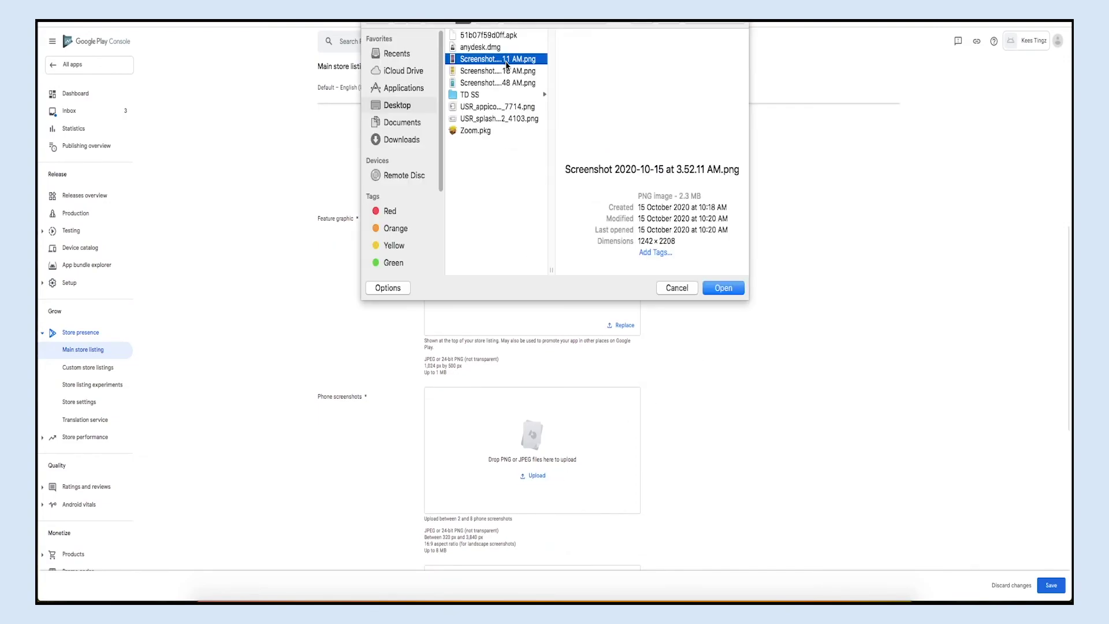
{"action": "left_click", "coordinate": [506, 83], "text": "shift"}
{"action": "left_click", "coordinate": [723, 288]}
{"action": "scroll", "coordinate": [755, 325], "scroll_direction": "down", "scroll_amount": 3}
{"action": "scroll", "coordinate": [755, 327], "scroll_direction": "down", "scroll_amount": 2}
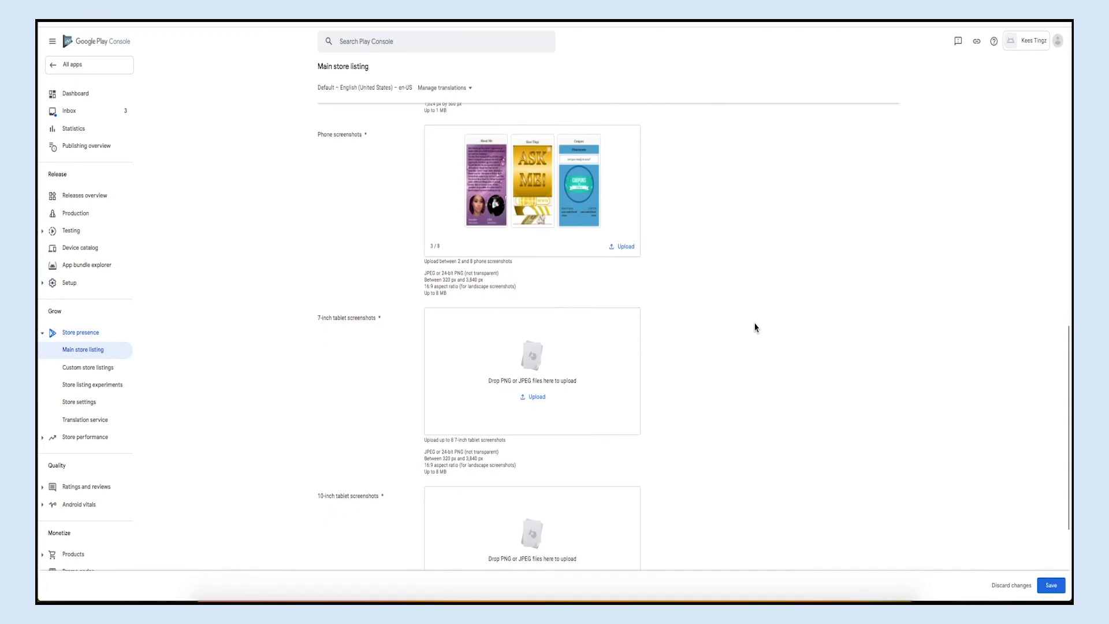
{"action": "scroll", "coordinate": [754, 327], "scroll_direction": "down", "scroll_amount": 3}
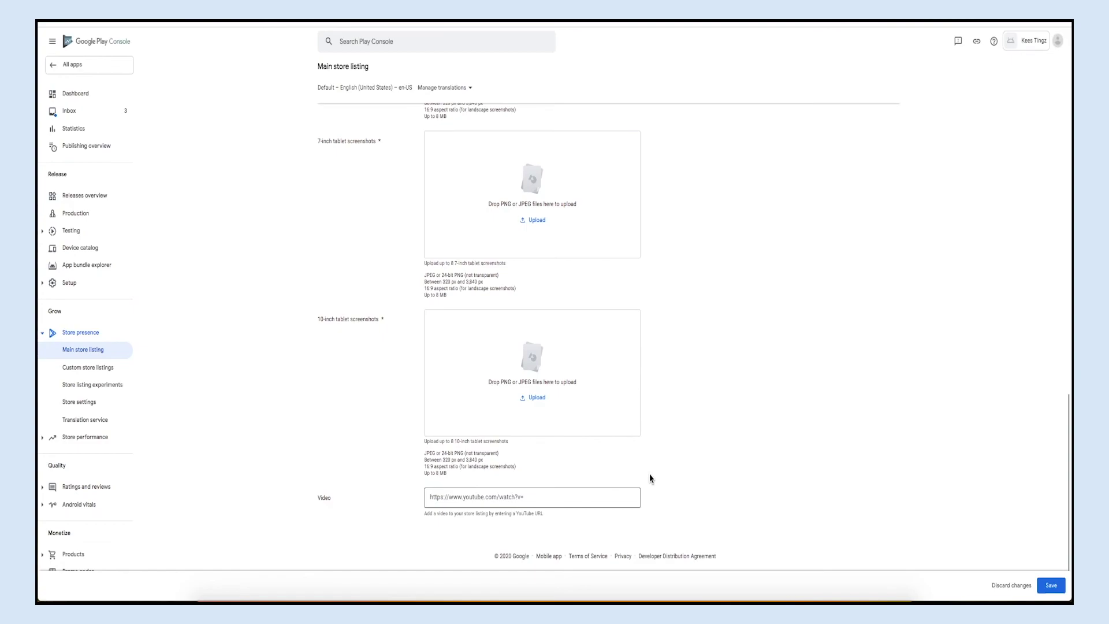
Save the Kees Tingz main store listing changes
{"action": "left_click", "coordinate": [1050, 585]}
{"action": "left_click", "coordinate": [1051, 587]}
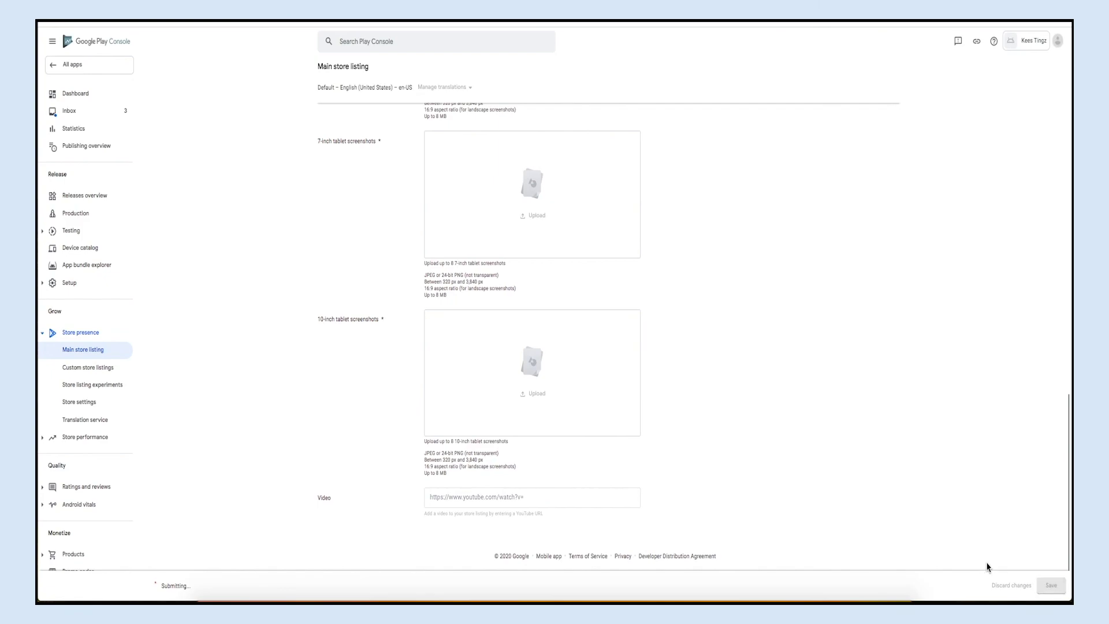